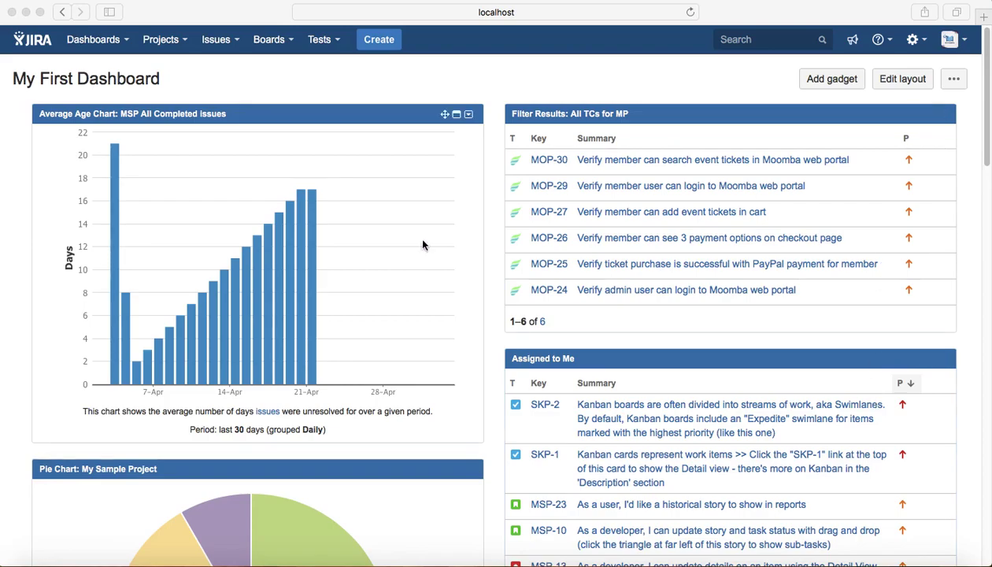
Step: Open the list of all boards and start creating a new Scrum board without sample data
{"action": "left_click", "coordinate": [291, 46]}
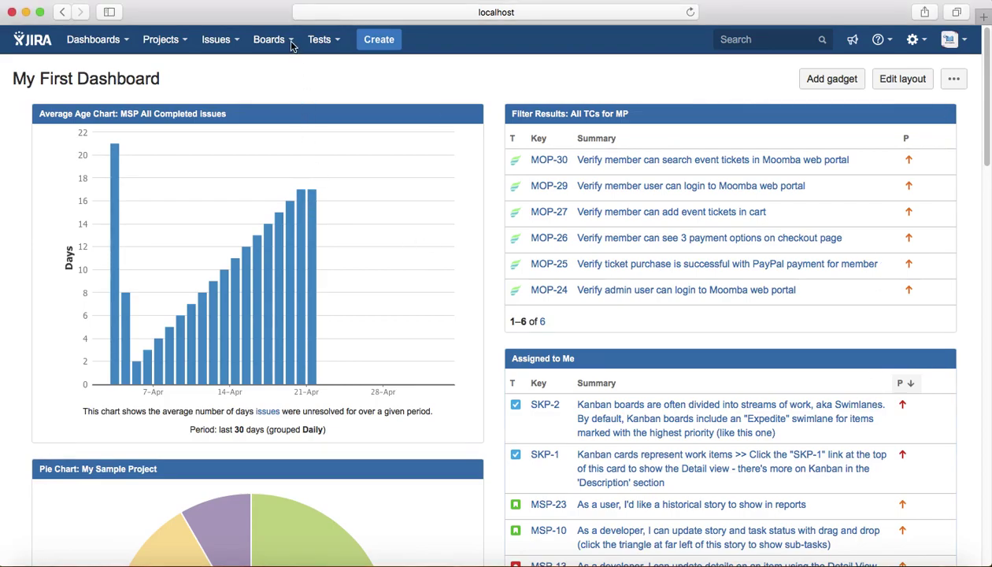
{"action": "left_click", "coordinate": [290, 46]}
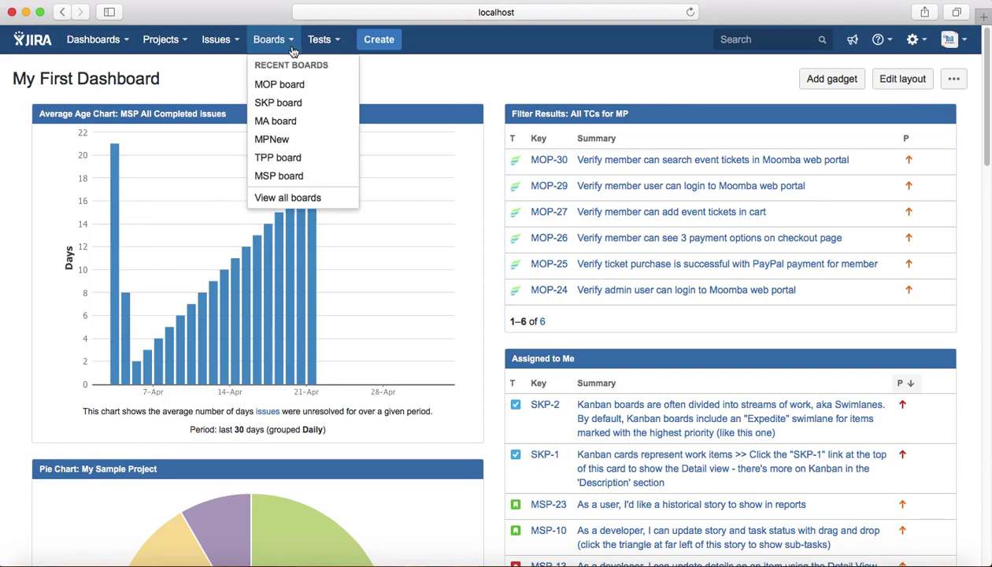
{"action": "left_click", "coordinate": [296, 199]}
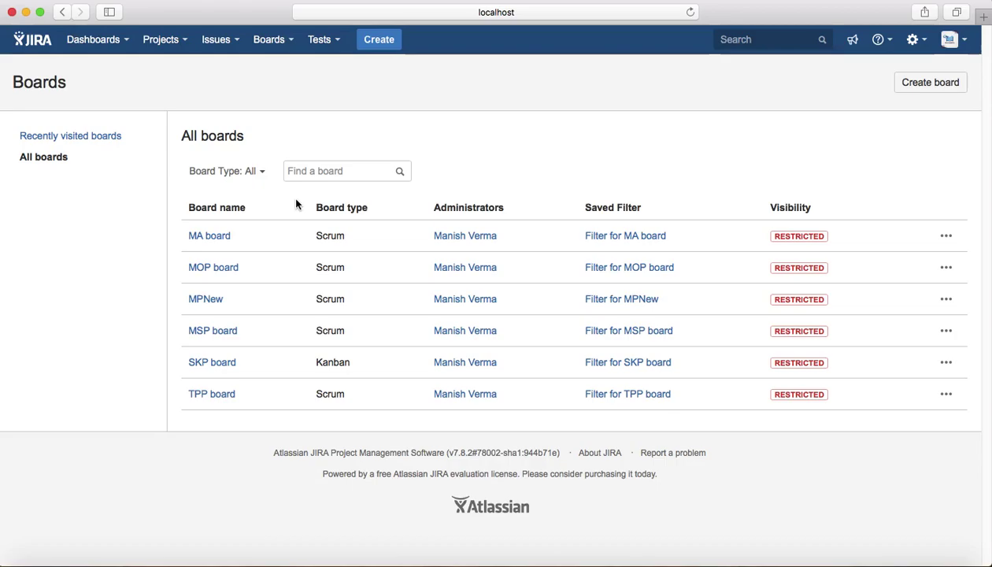
{"action": "left_click", "coordinate": [938, 88]}
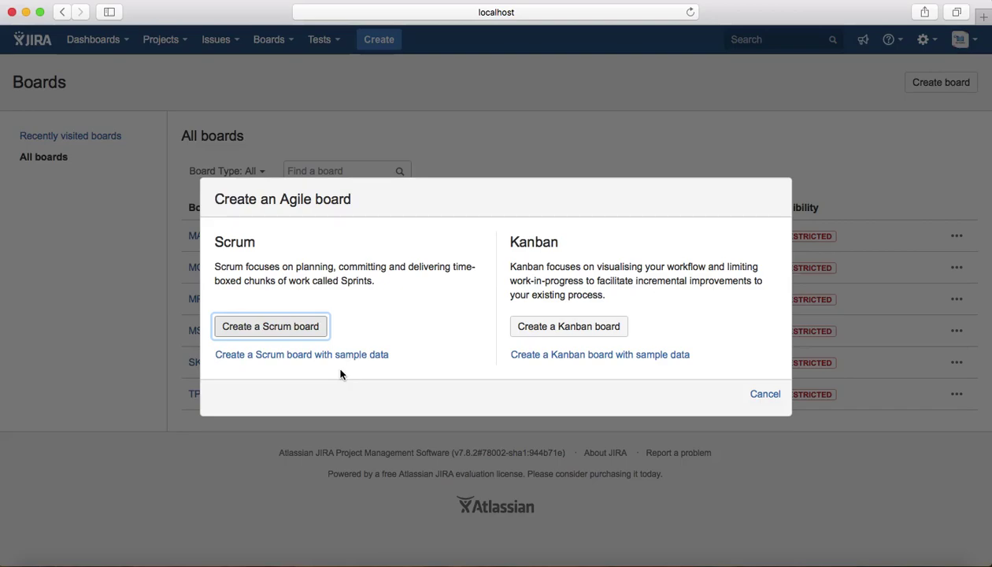
{"action": "left_click", "coordinate": [300, 327]}
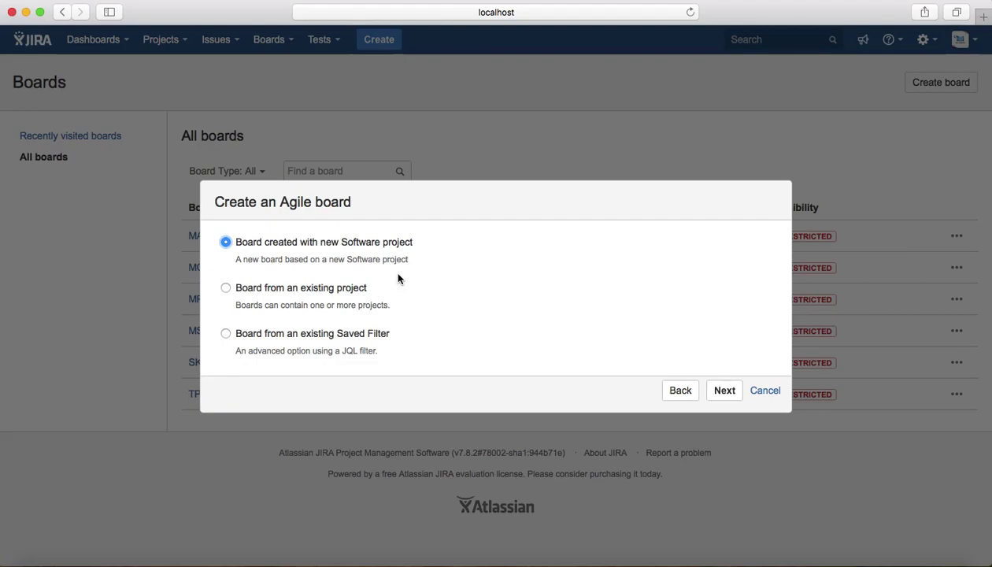
{"action": "left_click", "coordinate": [226, 288]}
{"action": "left_click", "coordinate": [226, 335]}
{"action": "left_click", "coordinate": [226, 289]}
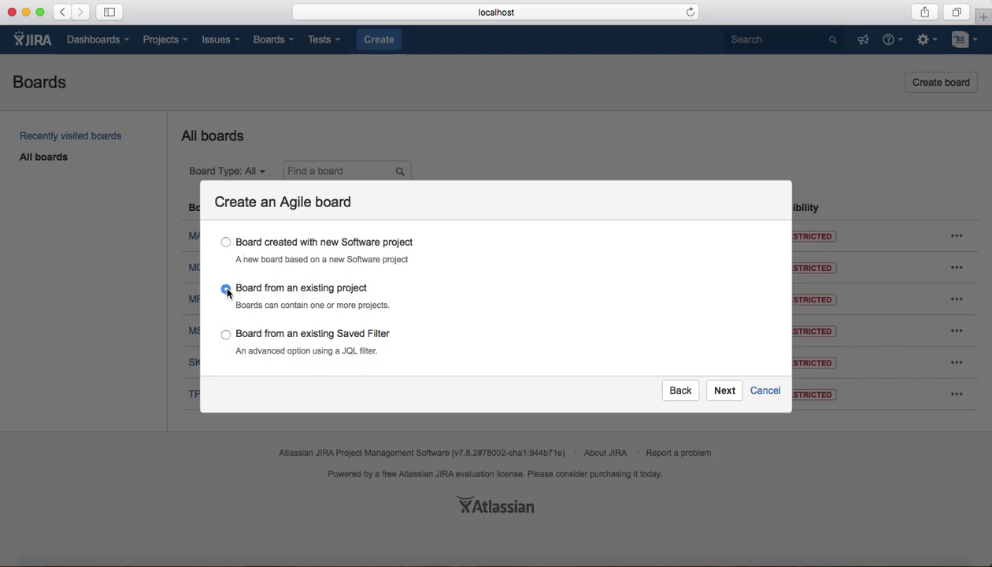
{"action": "left_click", "coordinate": [226, 243]}
{"action": "left_click", "coordinate": [725, 389]}
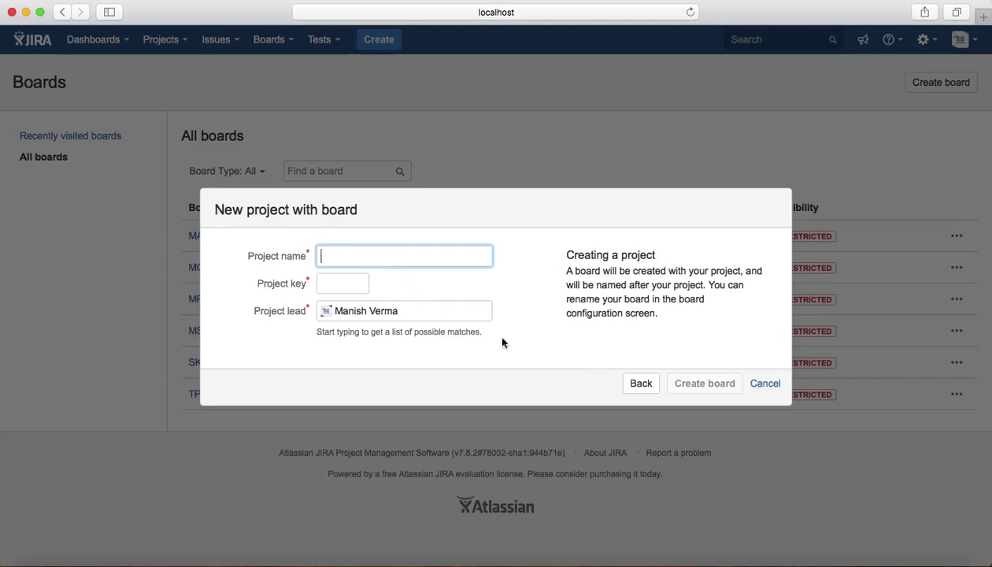
{"action": "left_click", "coordinate": [641, 388]}
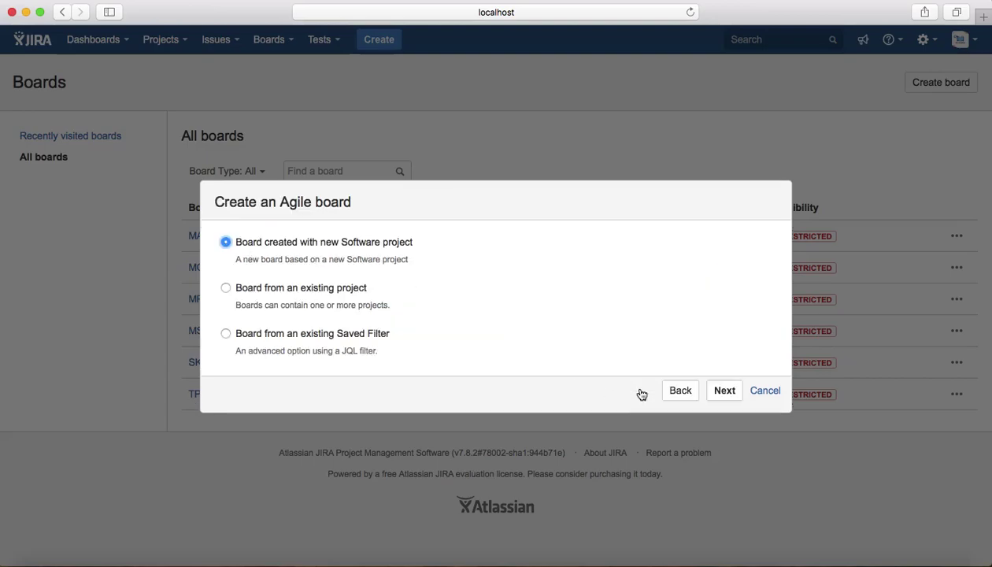
Step: Base the Scrum board on an existing project and name it Test Board
{"action": "left_click", "coordinate": [227, 289]}
{"action": "left_click", "coordinate": [721, 391]}
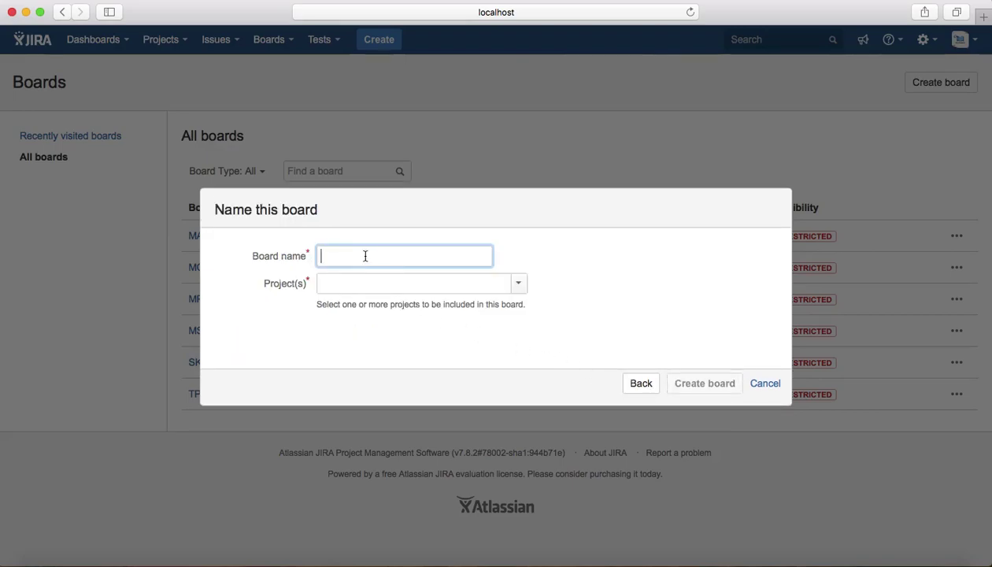
{"action": "type", "text": "Test "}
{"action": "type", "text": "Borad"}
{"action": "key", "text": "BackSpace"}
{"action": "key", "text": "BackSpace"}
{"action": "key", "text": "BackSpace"}
{"action": "type", "text": "ard"}
Step: Include Moomba Project (MOP) in the board and create the board
{"action": "left_click", "coordinate": [519, 285]}
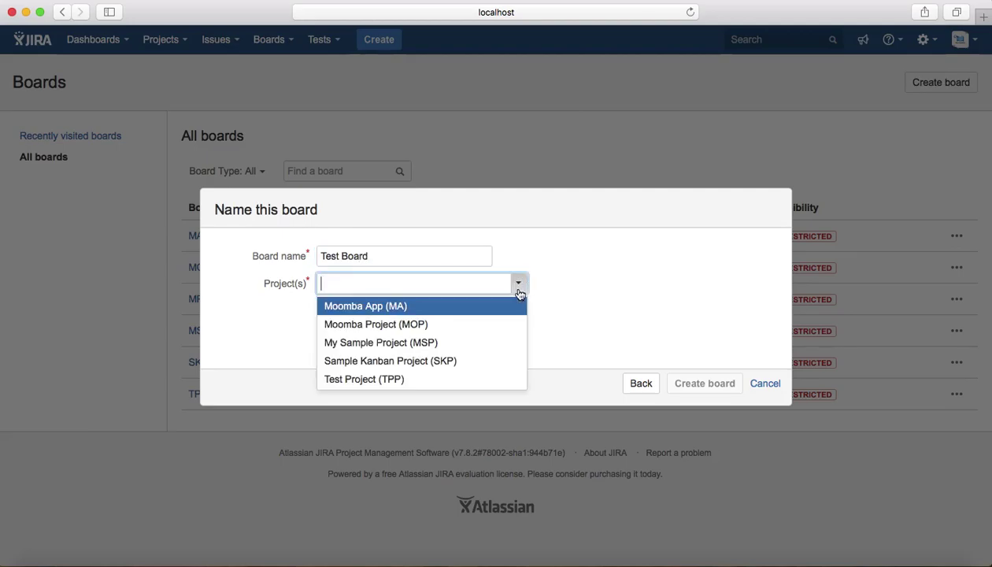
{"action": "left_click", "coordinate": [453, 323]}
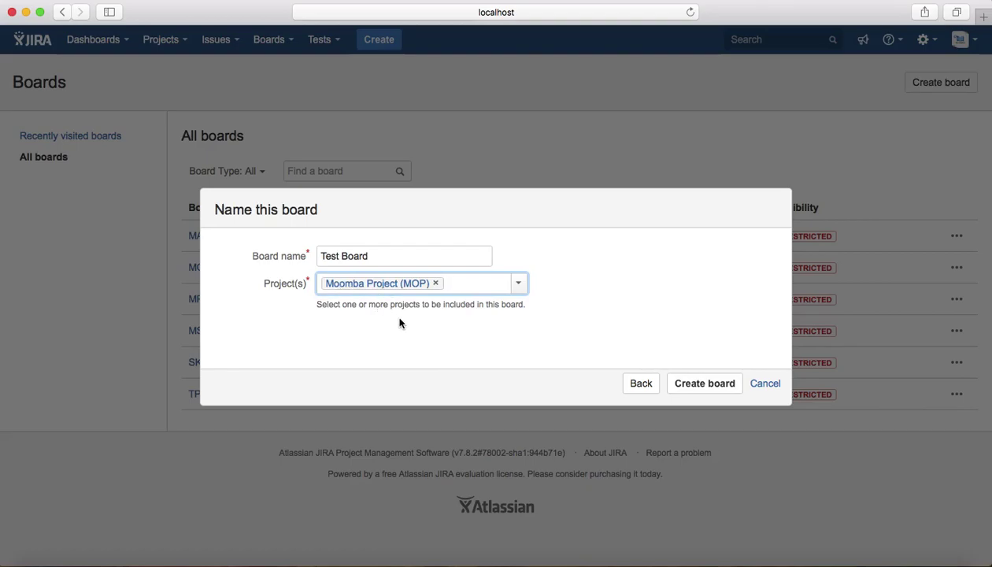
{"action": "left_click", "coordinate": [701, 383]}
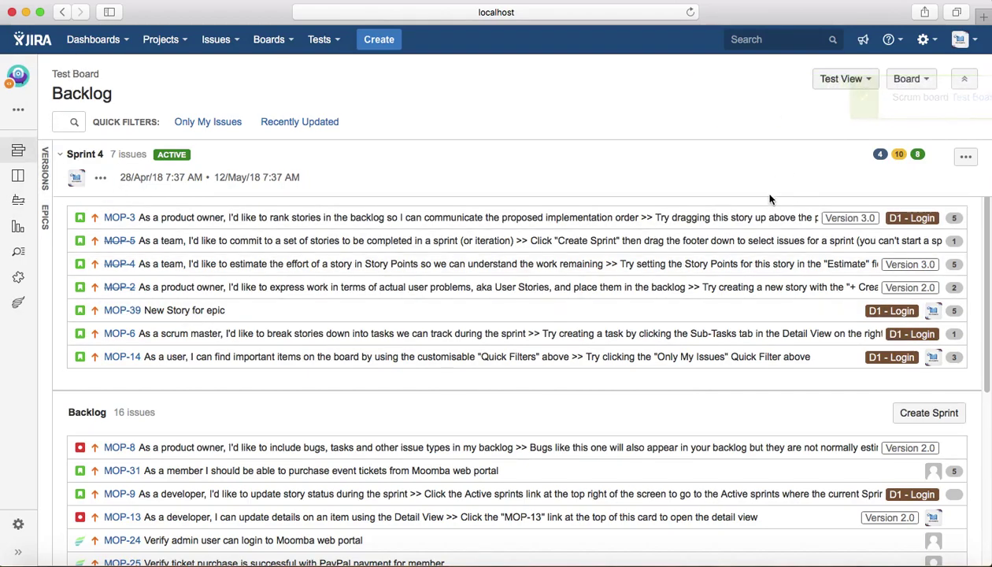
Step: Return to the list of all boards
{"action": "left_click", "coordinate": [283, 39]}
{"action": "left_click", "coordinate": [304, 220]}
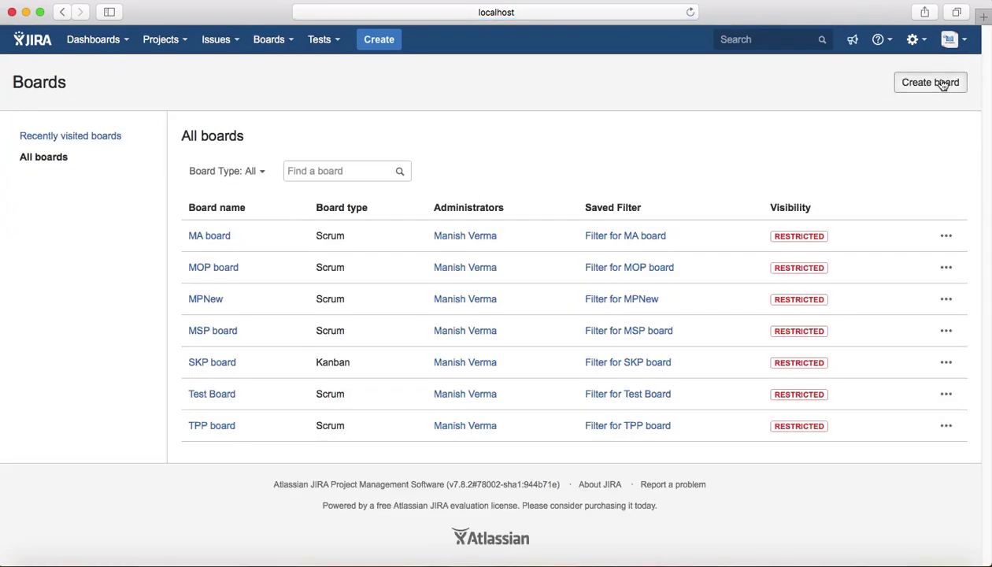
{"action": "left_click", "coordinate": [935, 84]}
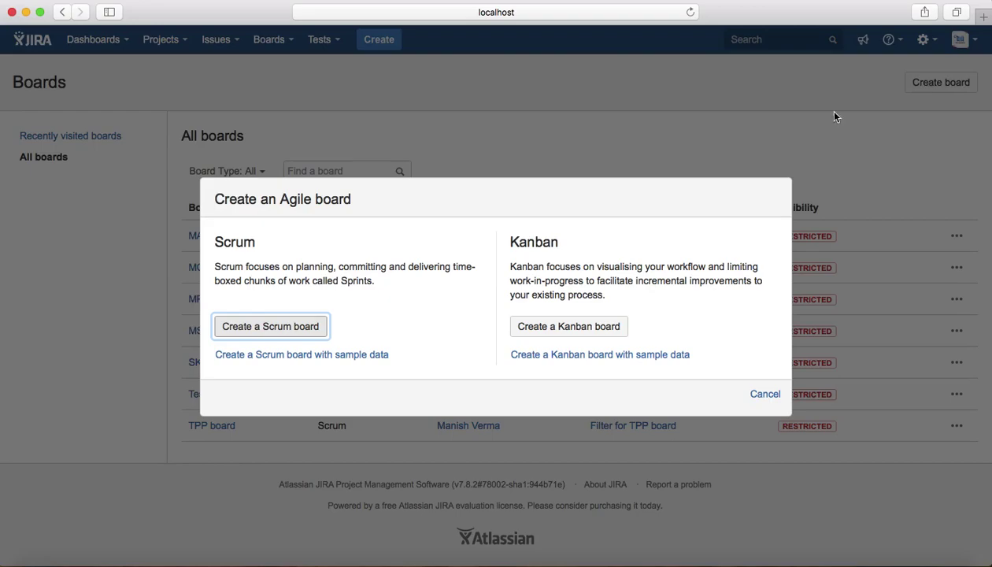
{"action": "left_click", "coordinate": [601, 356]}
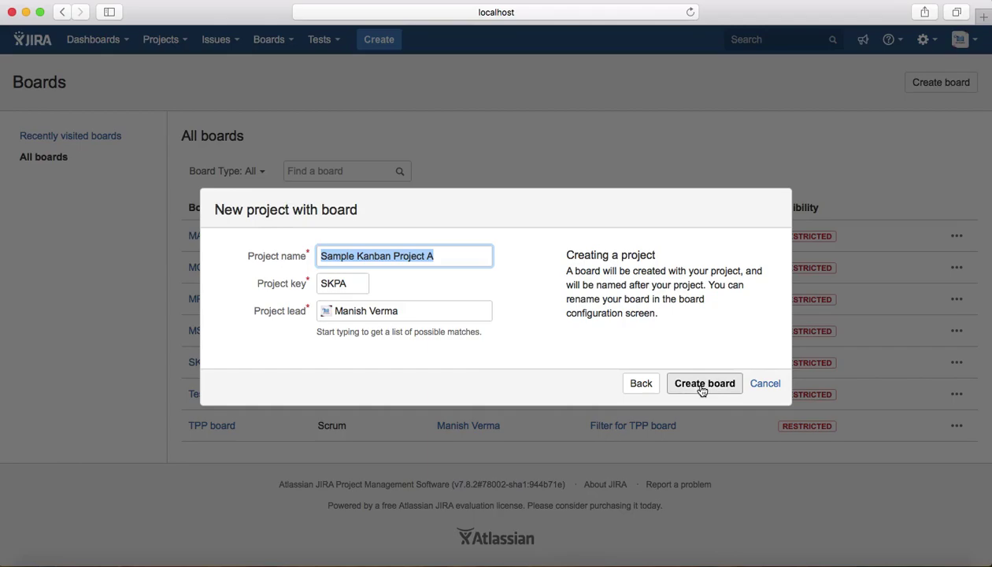
{"action": "left_click", "coordinate": [766, 384]}
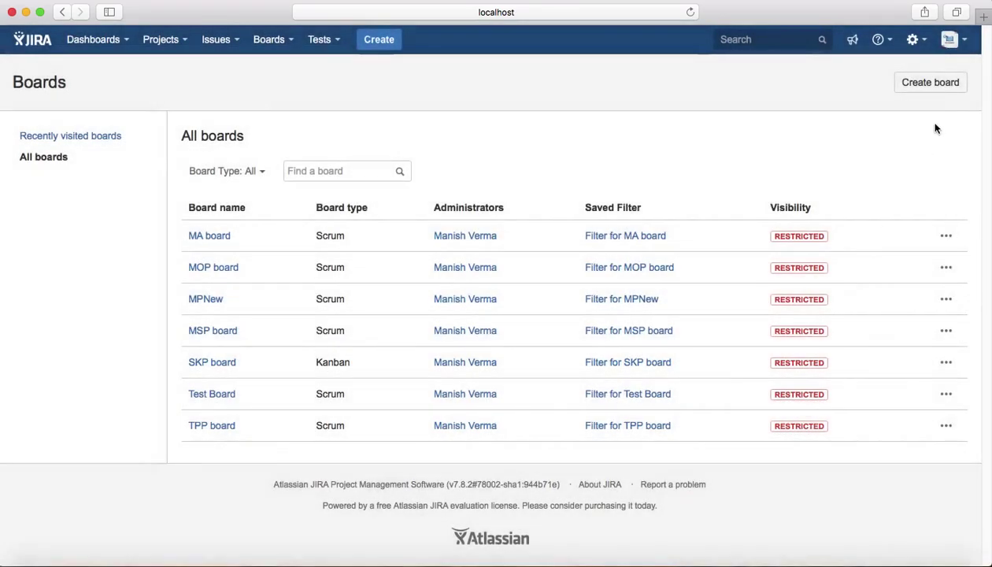
Step: Start creating a Kanban board without sample data, based on a new Software project
{"action": "left_click", "coordinate": [932, 83]}
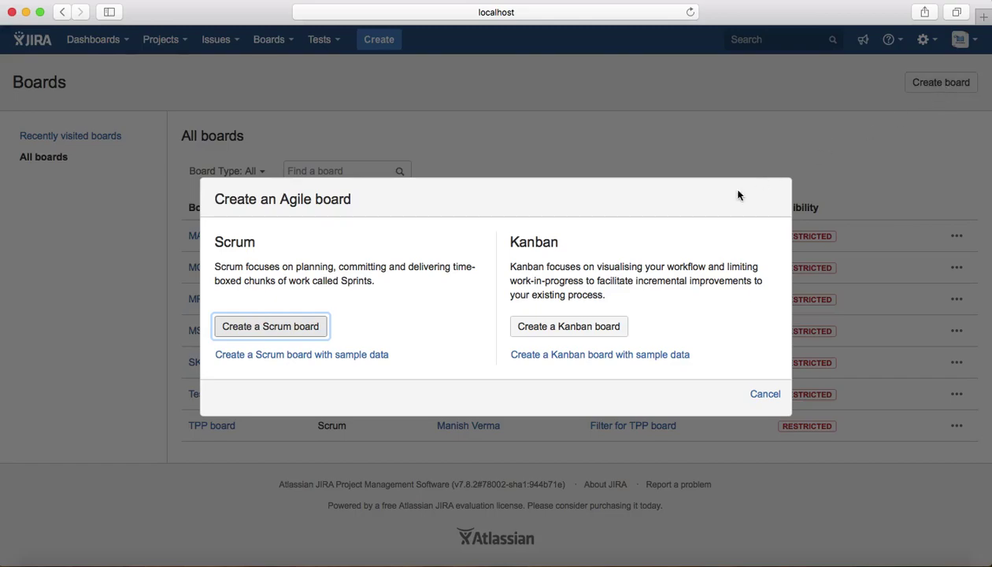
{"action": "left_click", "coordinate": [584, 327]}
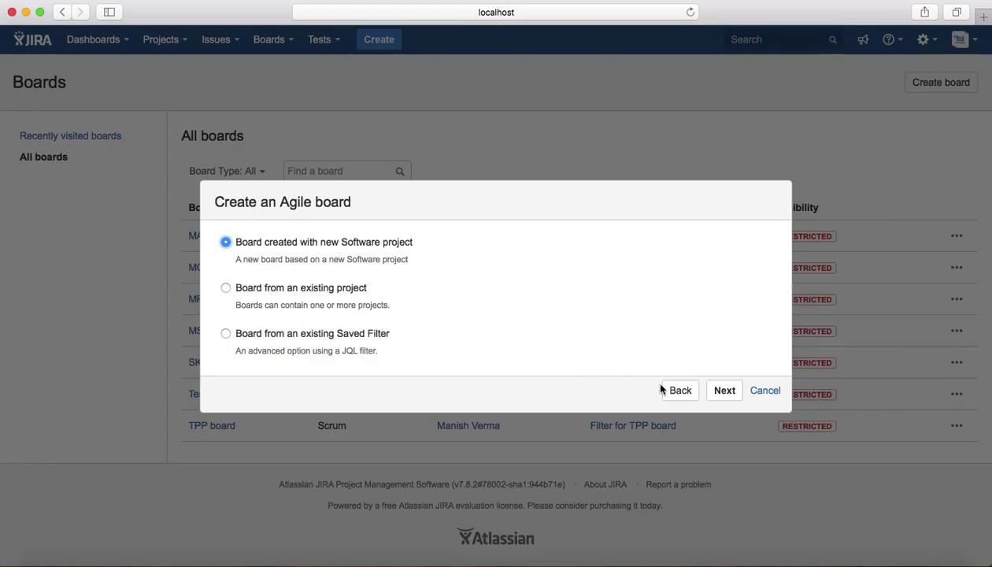
{"action": "left_click", "coordinate": [727, 394]}
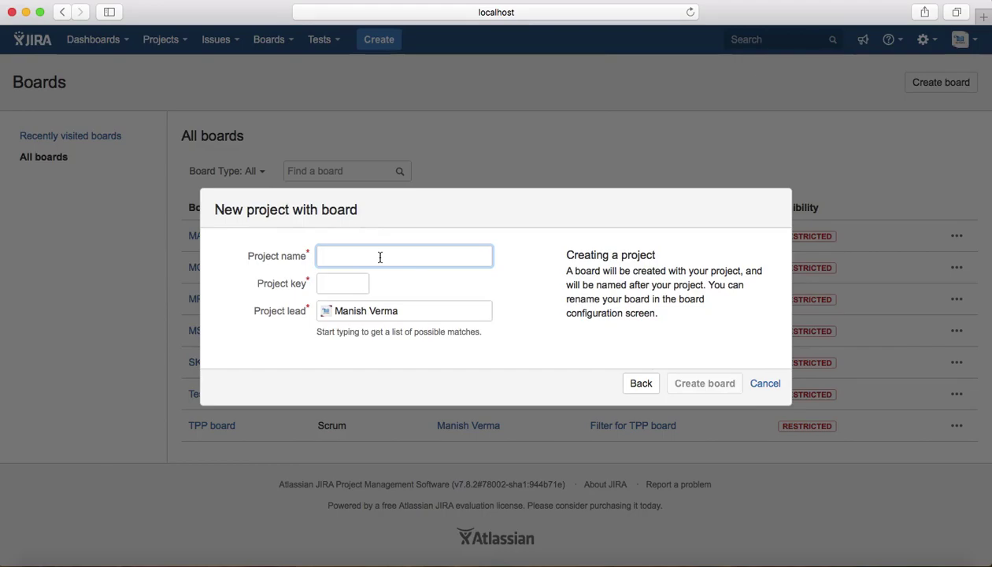
Step: Name the new project "New Kanban project" and create it with its board
{"action": "type", "text": "New kanban"}
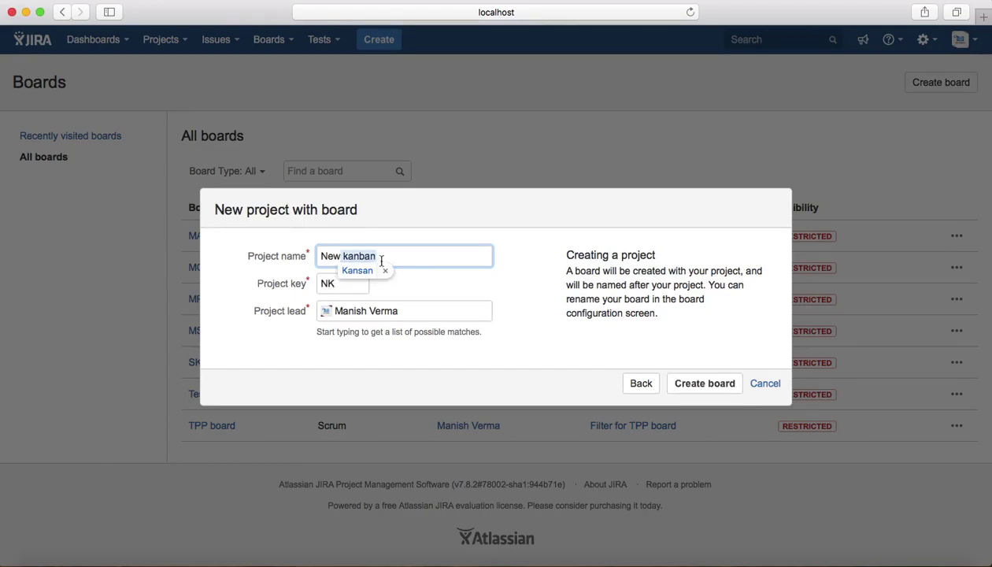
{"action": "type", "text": " pr"}
{"action": "key", "text": "BackSpace"}
{"action": "key", "text": "BackSpace"}
{"action": "key", "text": "BackSpace"}
{"action": "key", "text": "BackSpace"}
{"action": "key", "text": "BackSpace"}
{"action": "key", "text": "BackSpace"}
{"action": "type", "text": "ban"}
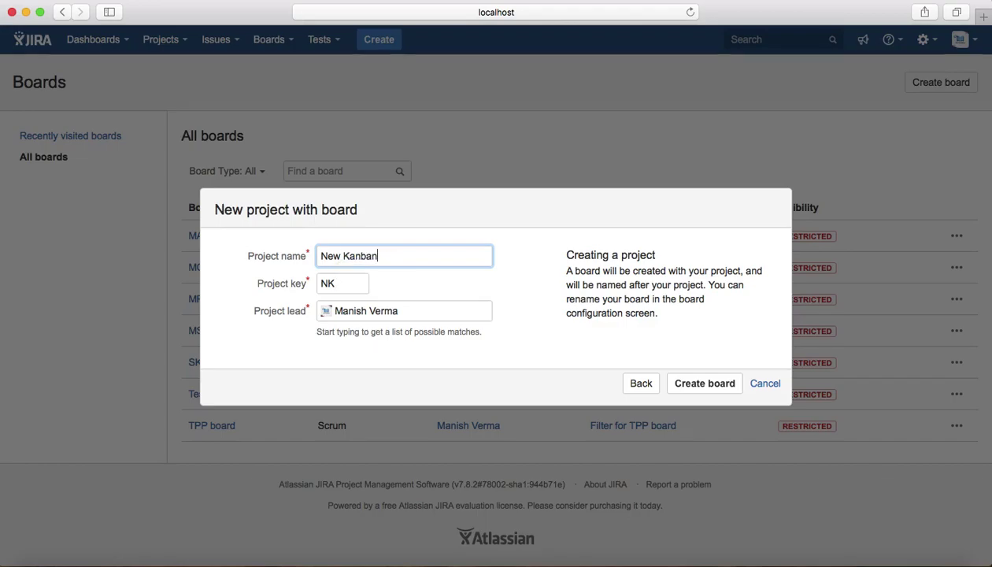
{"action": "type", "text": " project"}
{"action": "left_click", "coordinate": [682, 384]}
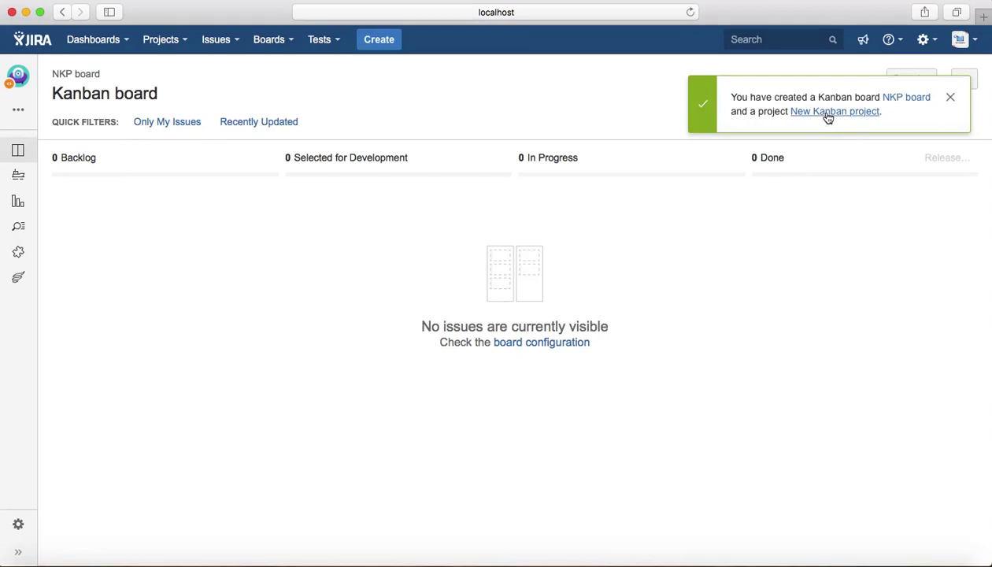
{"action": "left_click", "coordinate": [133, 97]}
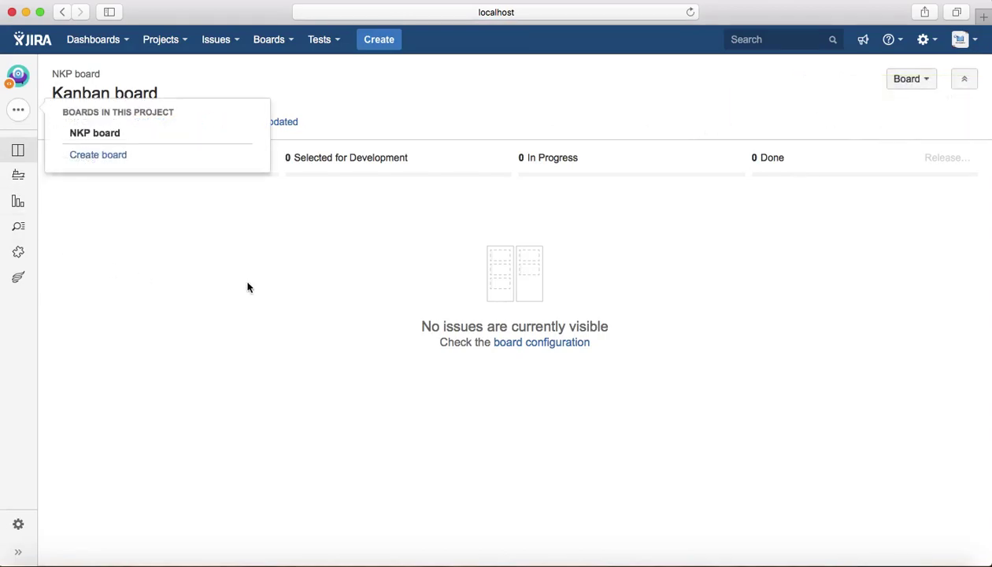
{"action": "left_click", "coordinate": [335, 217]}
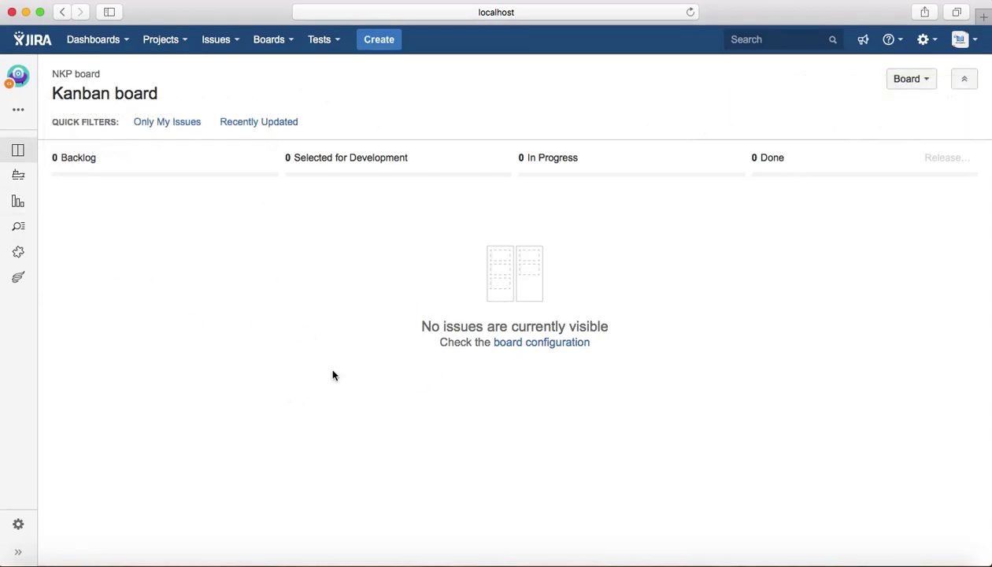